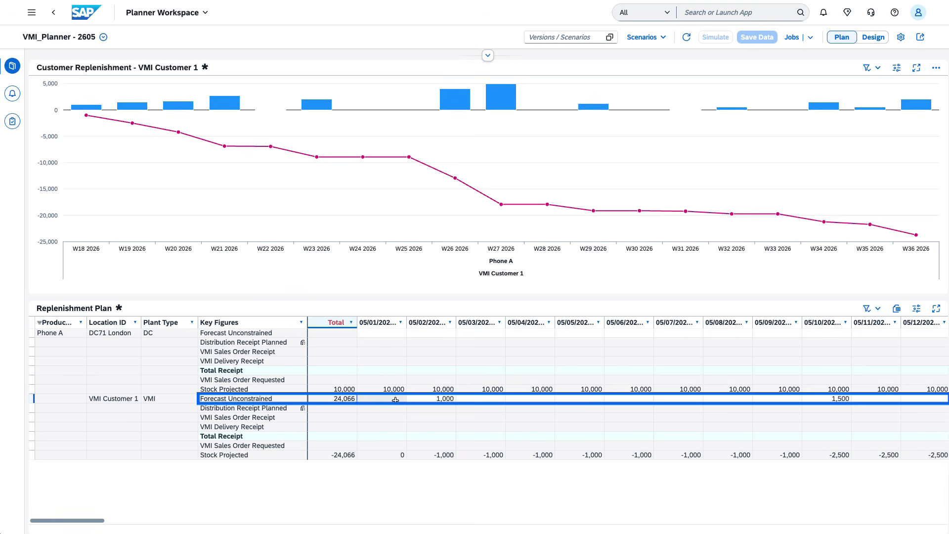
# Step: Examine the daily Forecast Unconstrained figures for VMI Customer 1 in the Replenishment Plan across May 2026
pyautogui.hscroll(7, 395, 400)
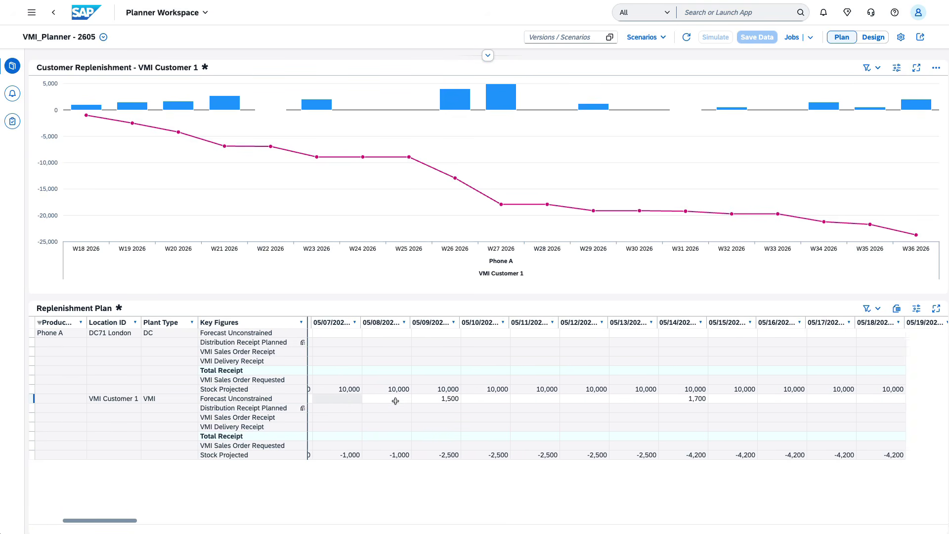
pyautogui.hscroll(8, 395, 401)
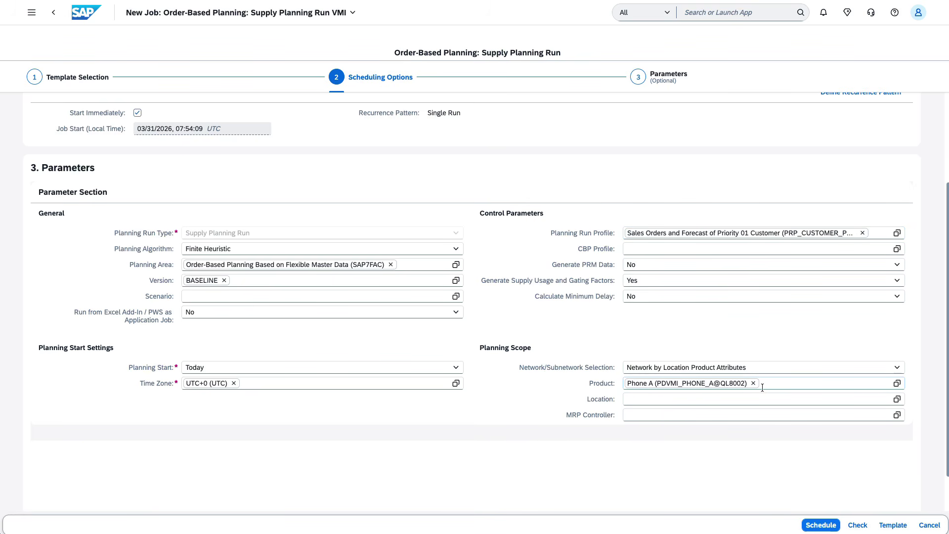
# Step: Schedule the Supply Planning Run VMI job for Phone A and refresh its status in Application Jobs
pyautogui.click(817, 526)
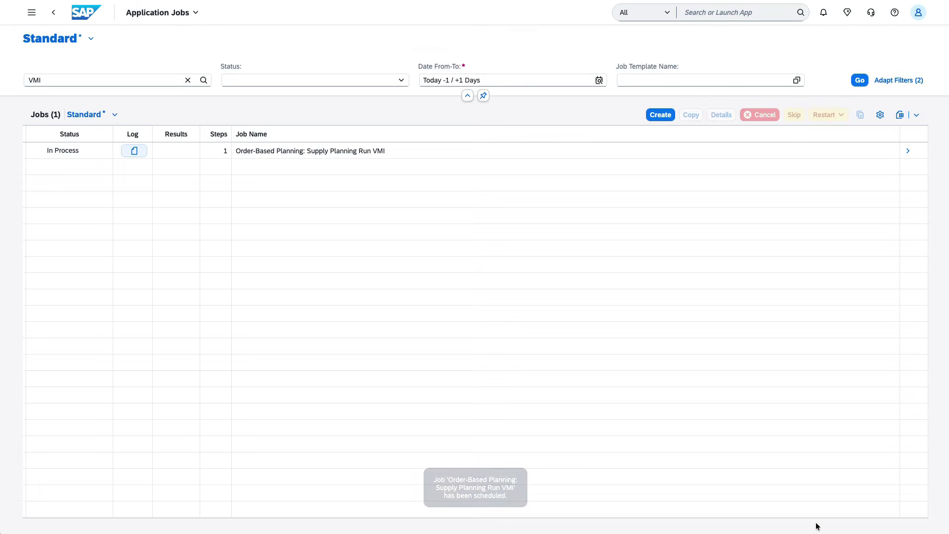
pyautogui.click(858, 83)
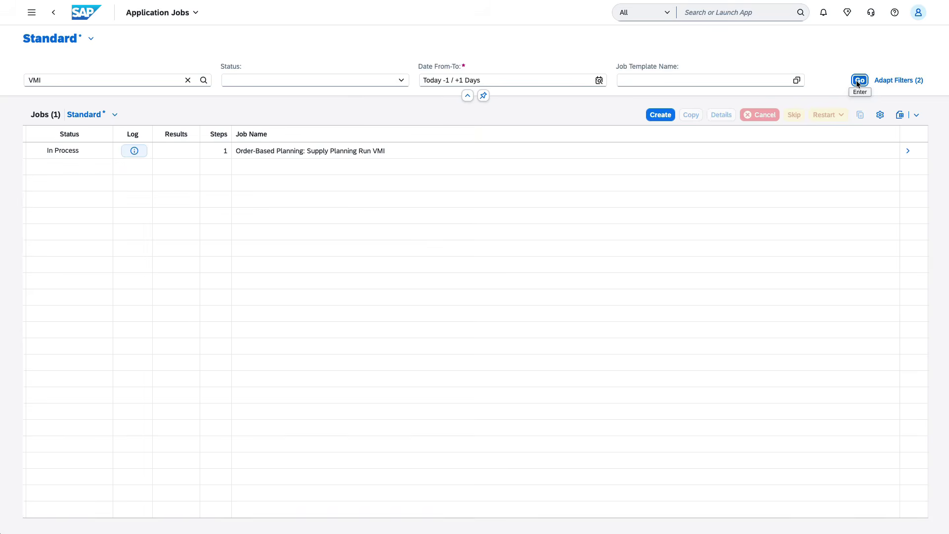
pyautogui.click(858, 83)
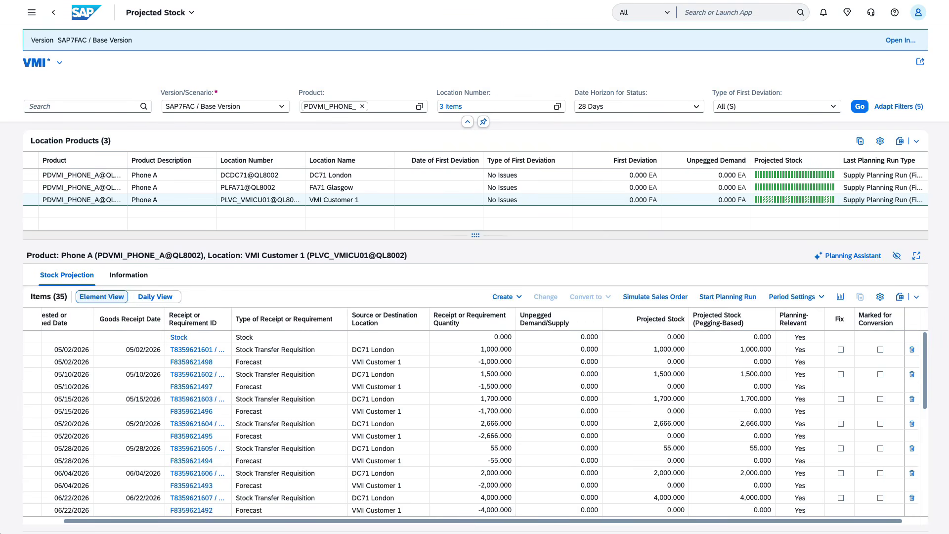
# Step: In Projected Stock, review the Phone A stock transfer requisitions at VMI Customer 1 and the matching requirements at DC71 London
pyautogui.click(34, 351)
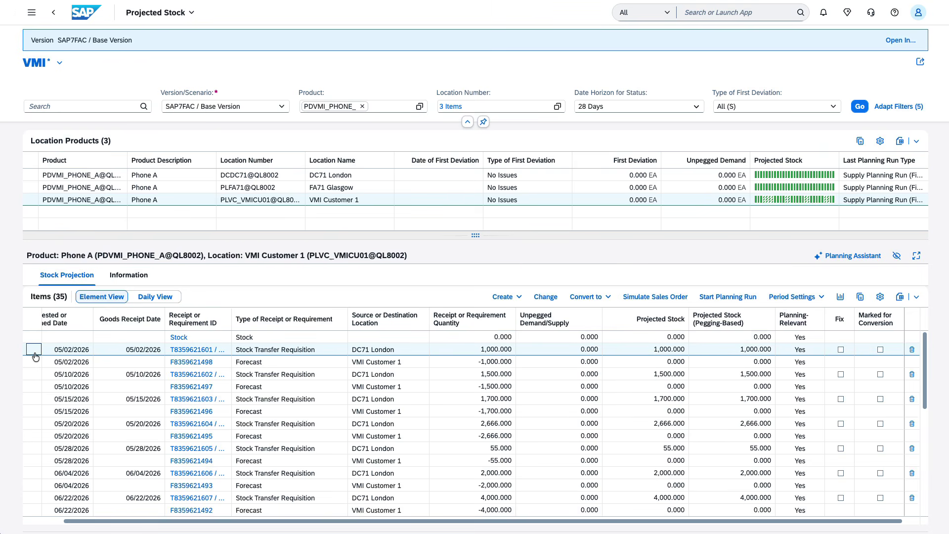
pyautogui.click(36, 378)
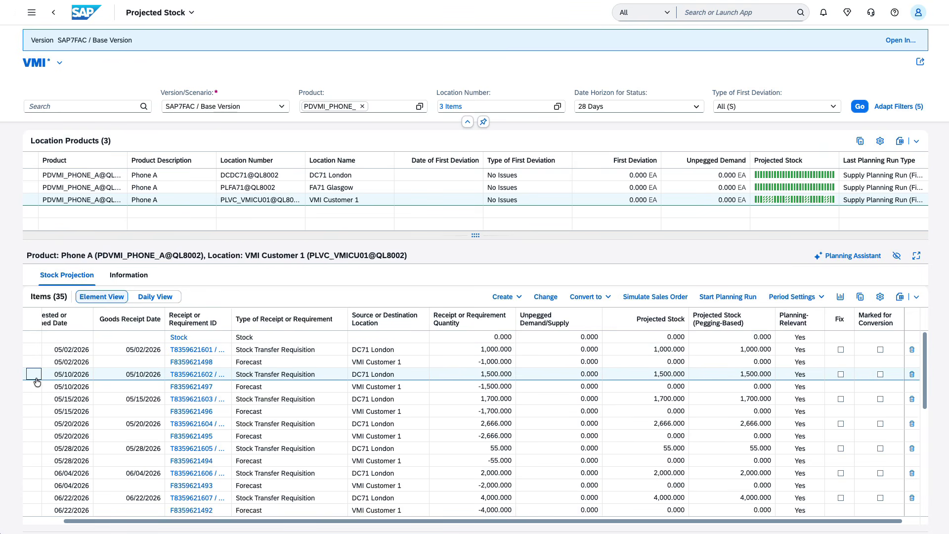
pyautogui.click(38, 400)
pyautogui.click(41, 427)
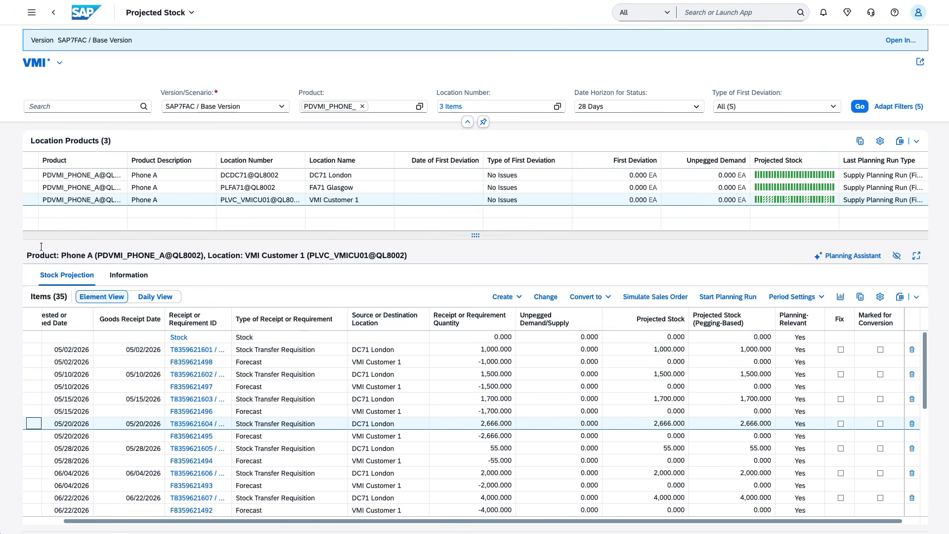
pyautogui.click(47, 178)
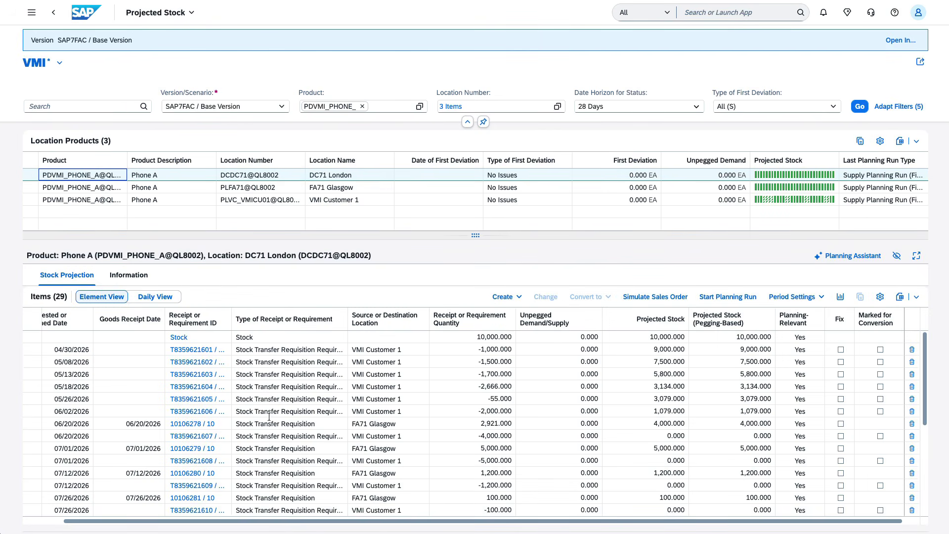
# Step: Mark VMI Customer 1's requisitions dated 05/02, 05/15, 05/20, 06/22, 08/29 and 09/14/2026 for conversion and save the simulation
pyautogui.click(32, 202)
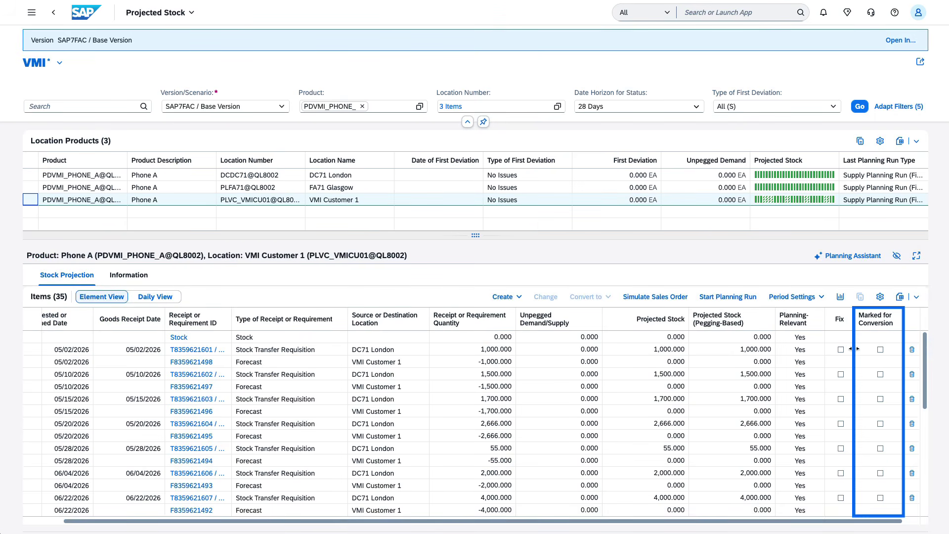
pyautogui.click(880, 349)
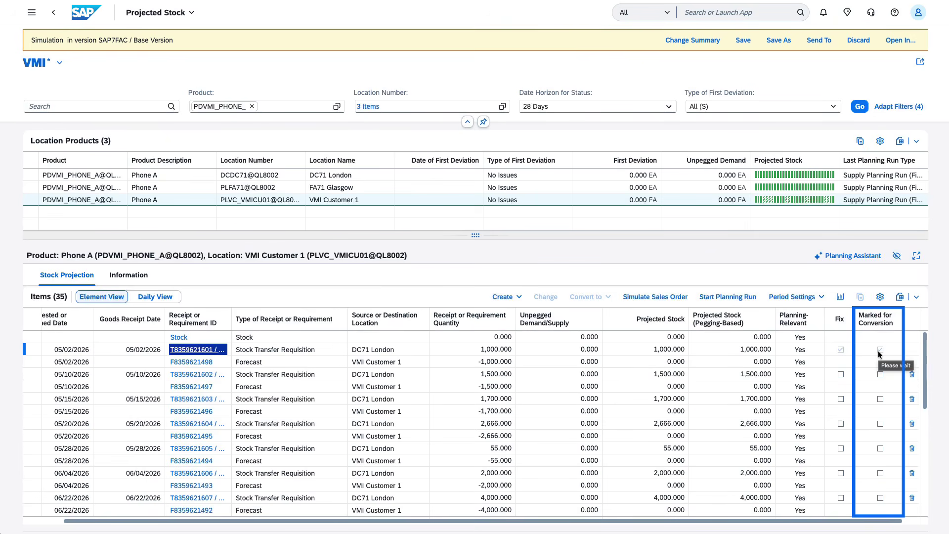
pyautogui.click(882, 399)
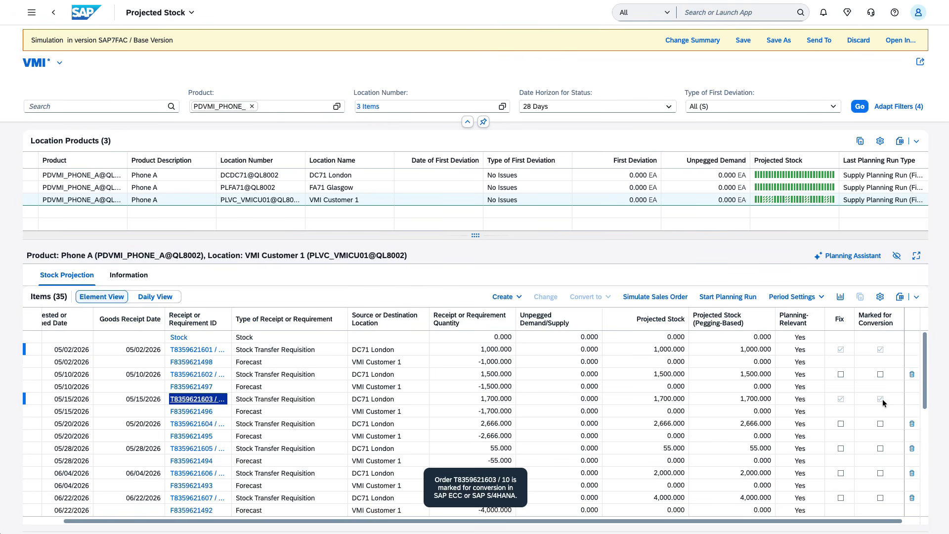
pyautogui.click(879, 424)
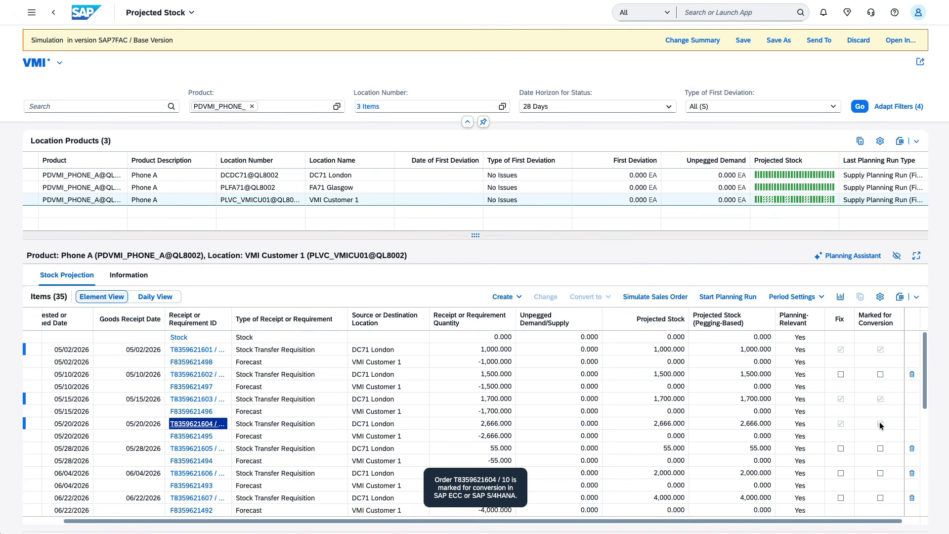
pyautogui.click(880, 497)
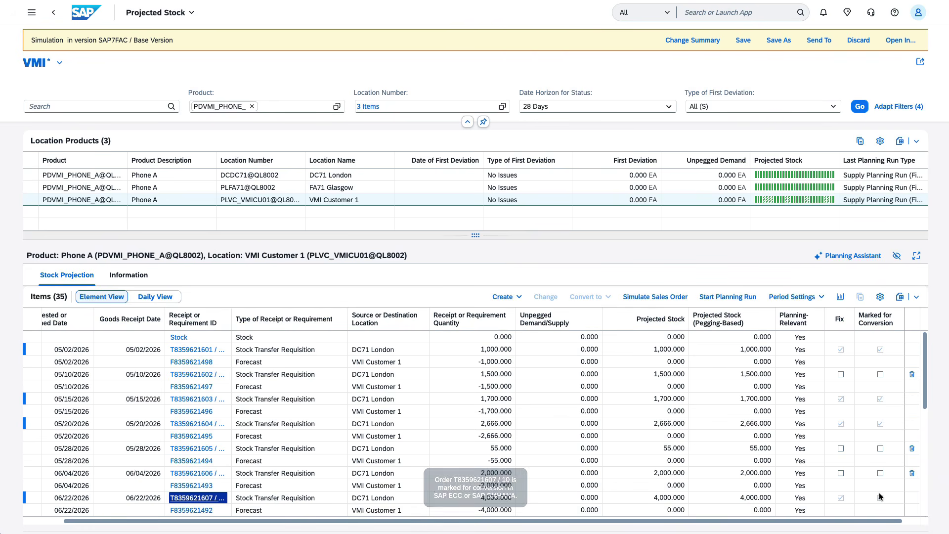
pyautogui.scroll(-5, 880, 498)
pyautogui.click(880, 448)
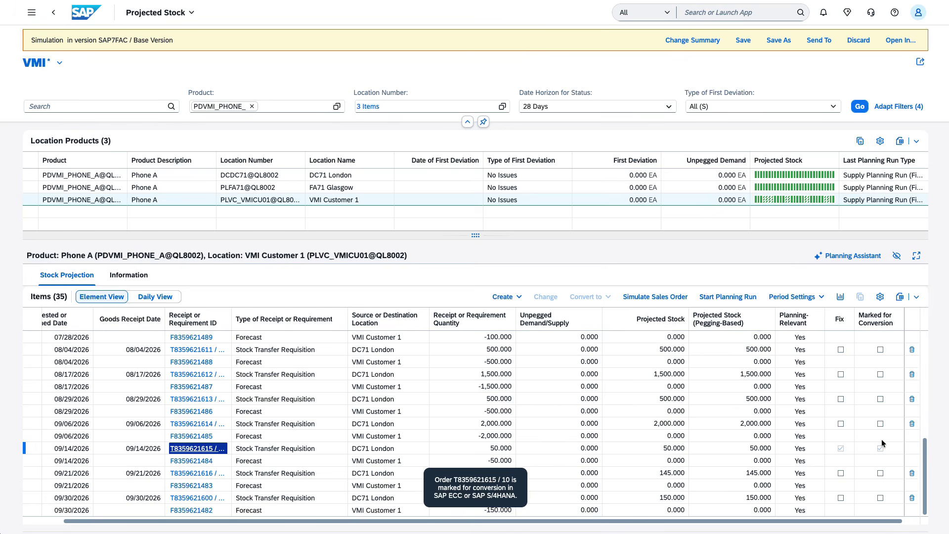
pyautogui.click(880, 399)
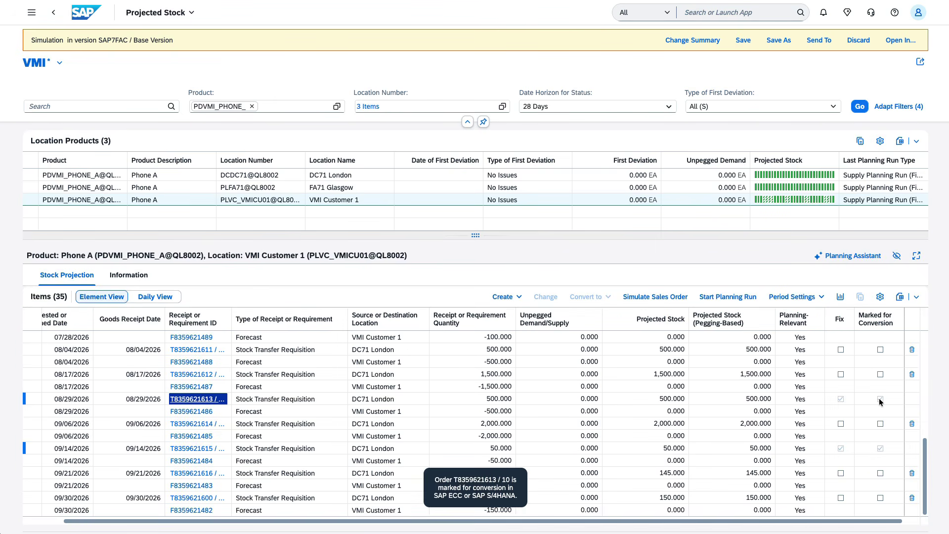
pyautogui.click(748, 43)
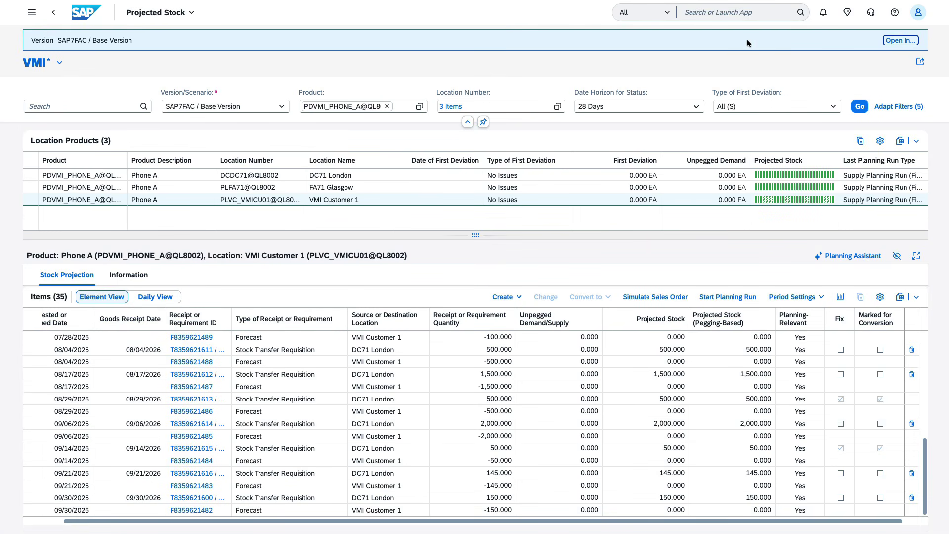
# Step: Refresh the projected stock data and inspect the VMI Sales Order rows for Phone A at DC71 London
pyautogui.click(859, 107)
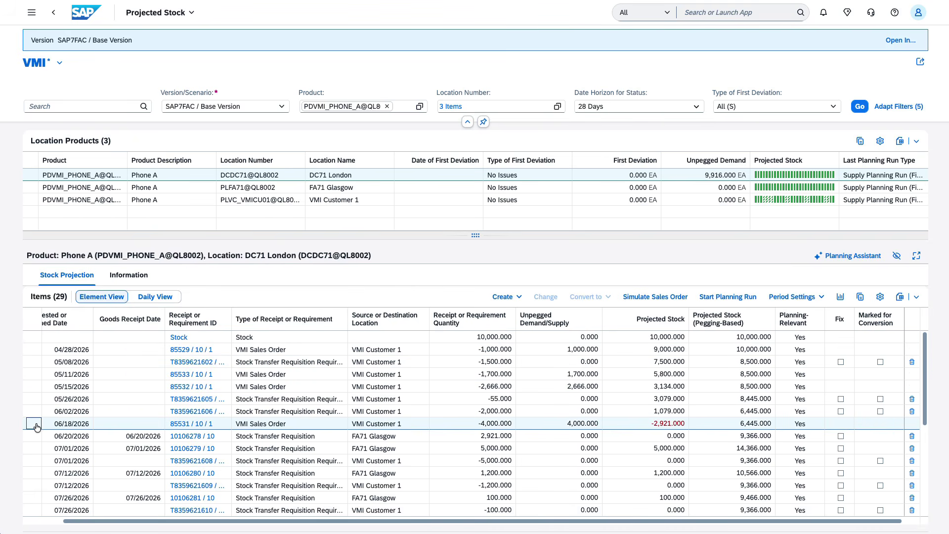
pyautogui.scroll(-3, 34, 426)
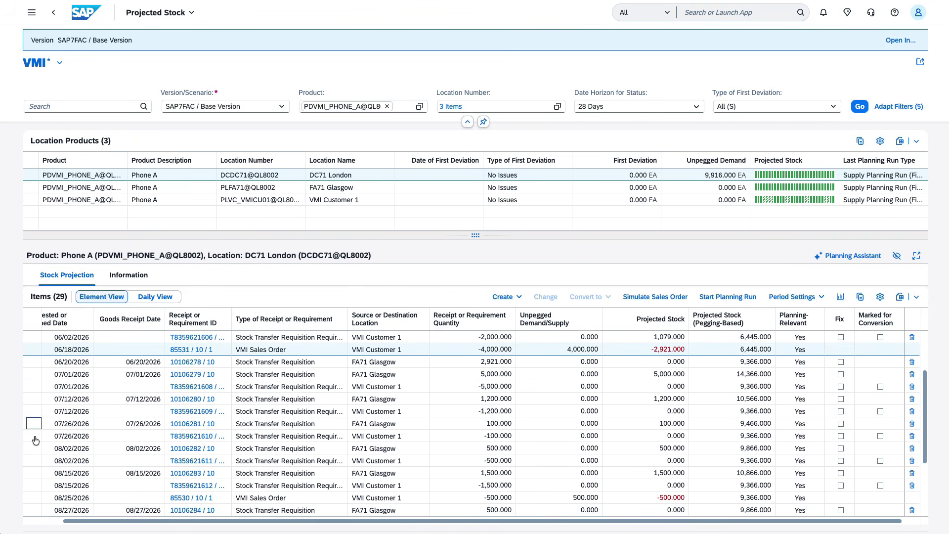
pyautogui.click(37, 502)
pyautogui.scroll(3, 37, 502)
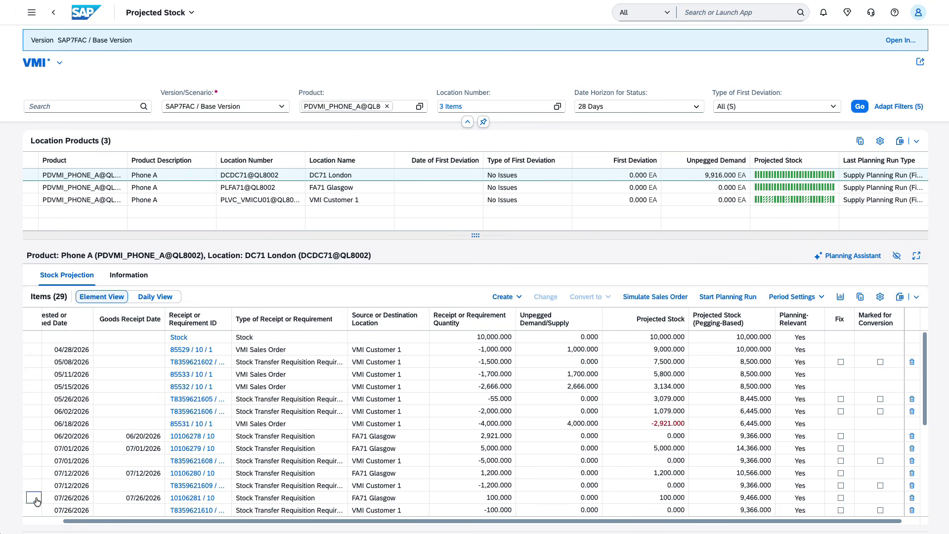
# Step: Review the VMI Sales Order Receipt rows in the stock projection of Phone A at VMI Customer 1
pyautogui.click(51, 199)
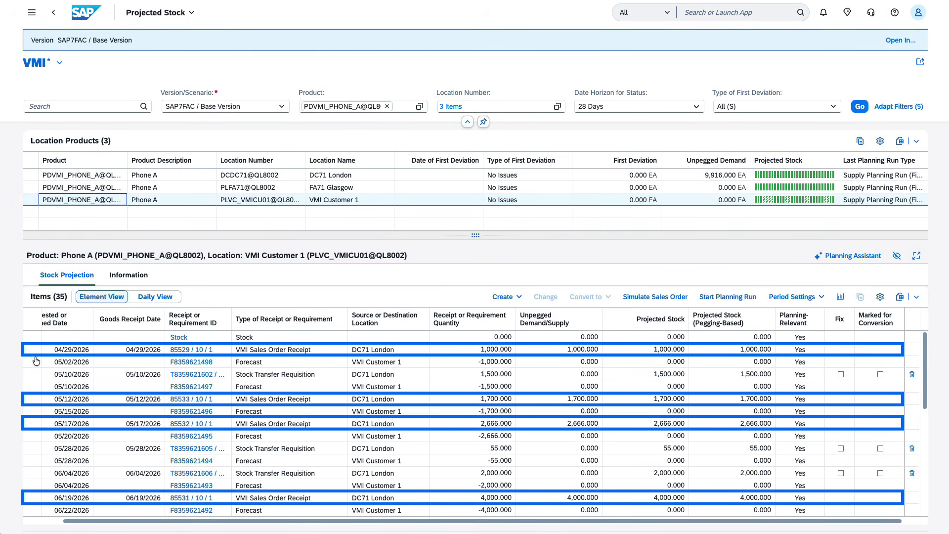
pyautogui.click(32, 352)
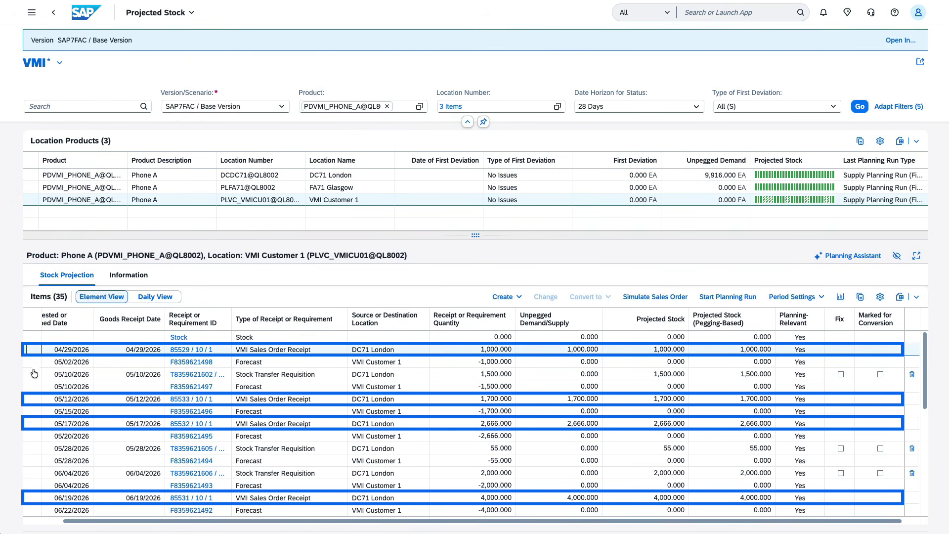
pyautogui.click(32, 400)
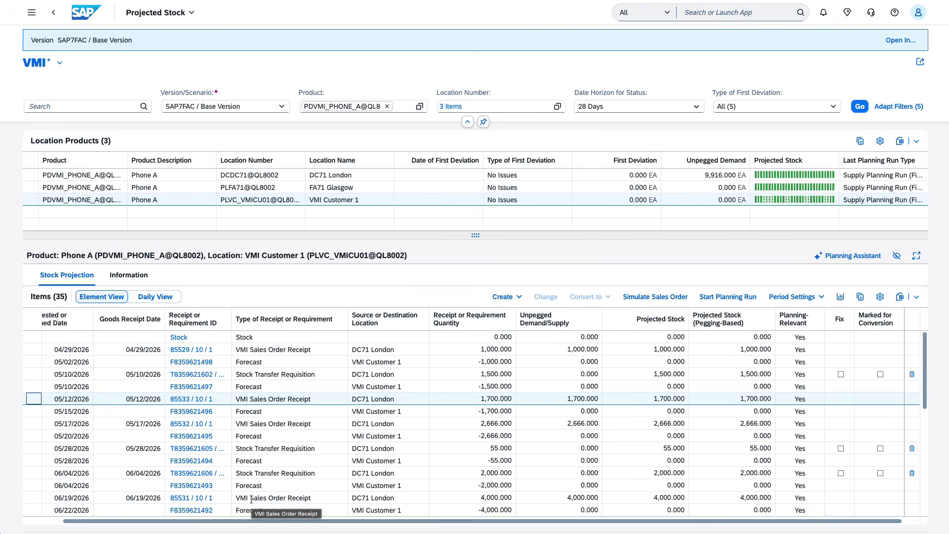
pyautogui.scroll(-4, 251, 500)
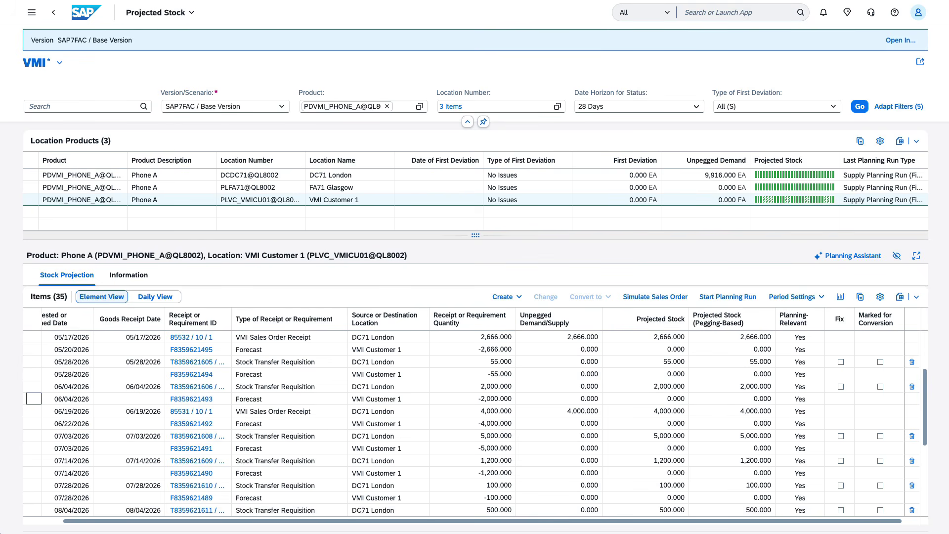
# Step: Refresh the projected stock and inspect the VMI Outbound Delivery at DC71 London and the VMI Inbound Delivery at VMI Customer 1
pyautogui.click(863, 107)
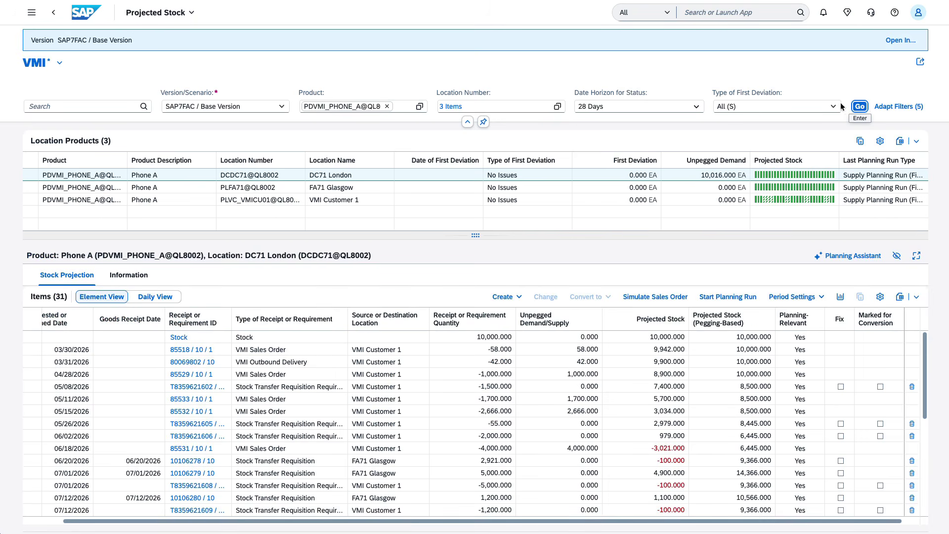
pyautogui.click(38, 362)
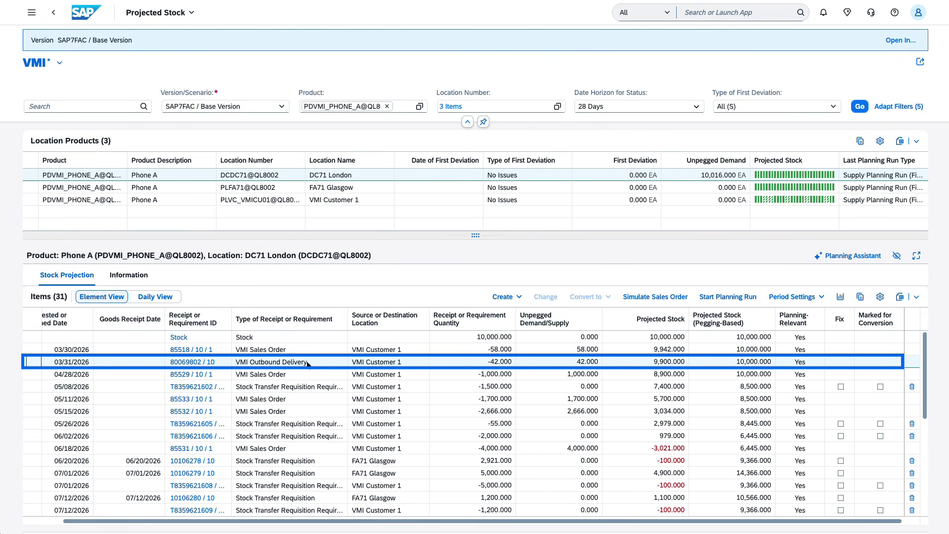
pyautogui.click(257, 200)
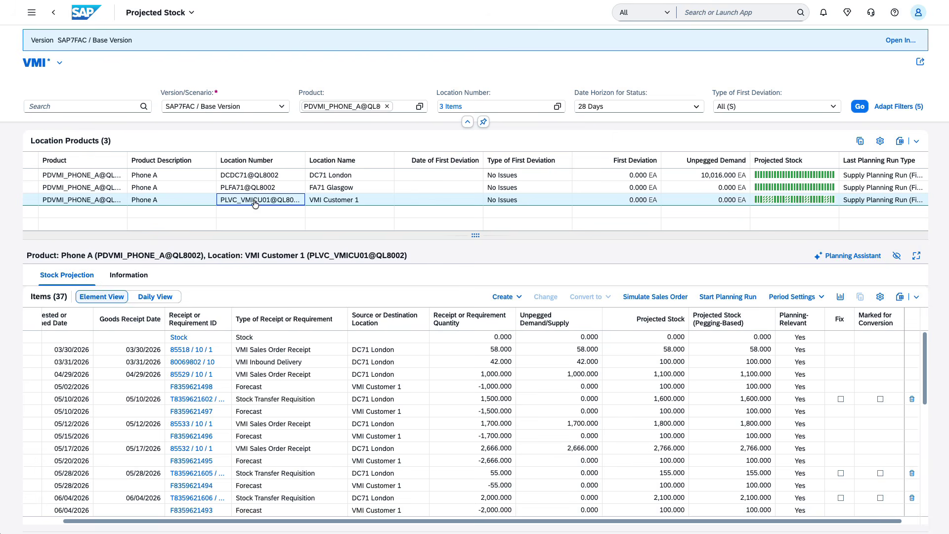
pyautogui.click(32, 362)
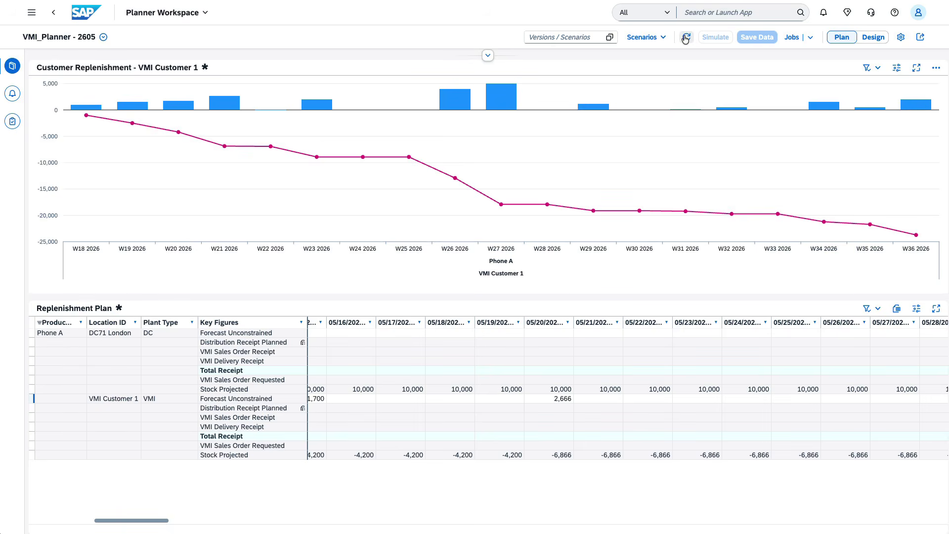
# Step: Refresh Planner Workspace and examine VMI Customer 1's sales order and delivery receipts in the Replenishment Plan from May through late June 2026
pyautogui.click(686, 38)
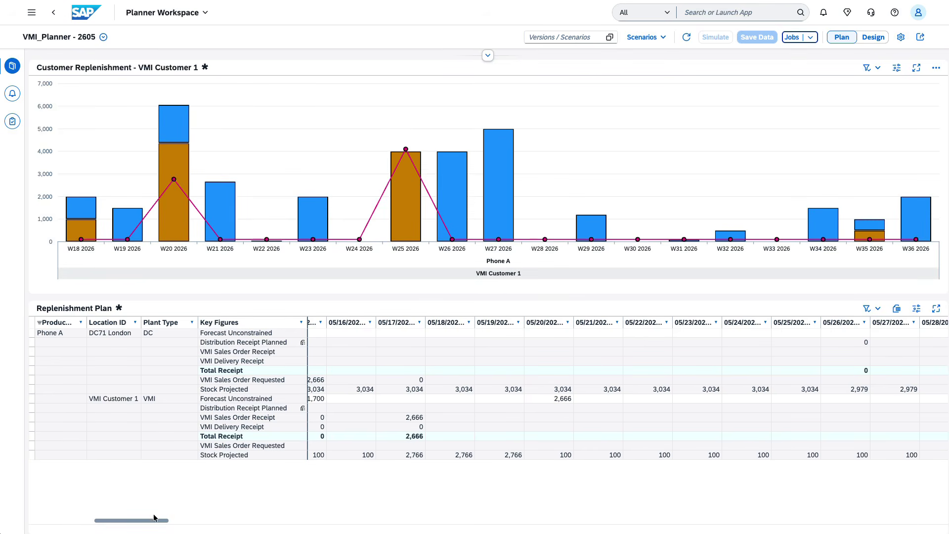
pyautogui.moveTo(154, 517); pyautogui.dragTo(63, 524)
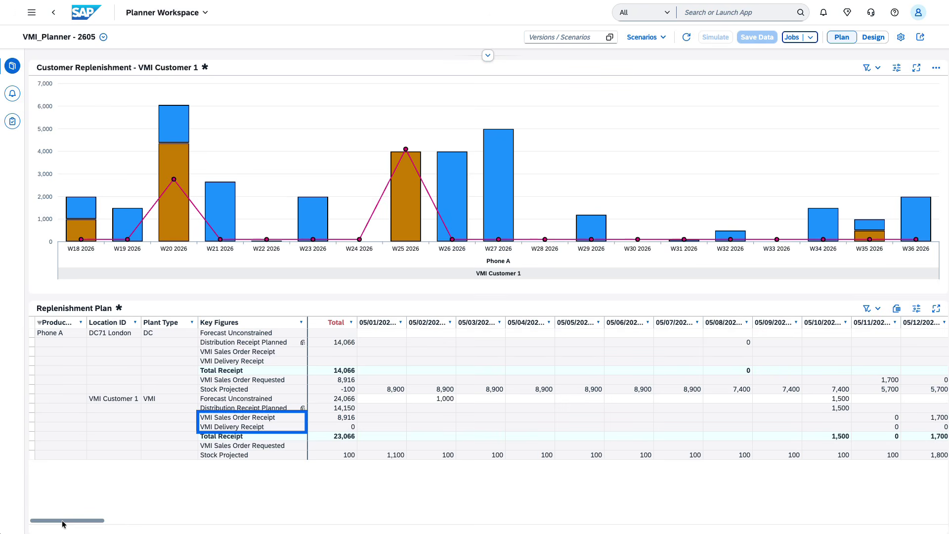
pyautogui.click(243, 426)
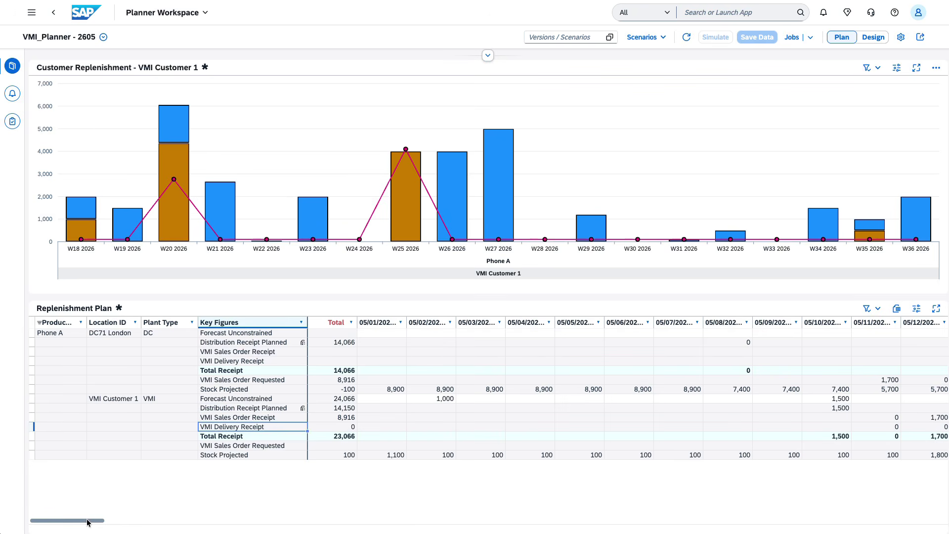
pyautogui.moveTo(86, 522); pyautogui.dragTo(279, 530)
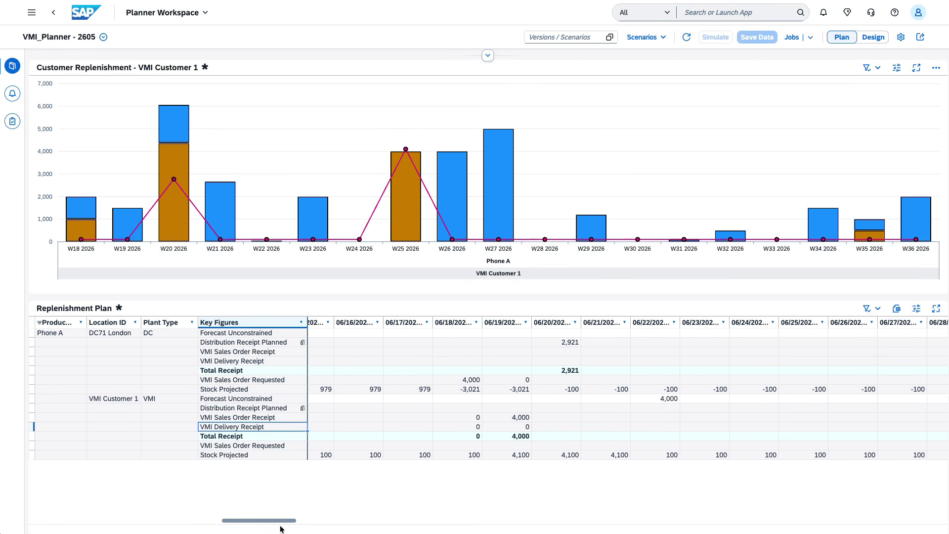
pyautogui.click(273, 417)
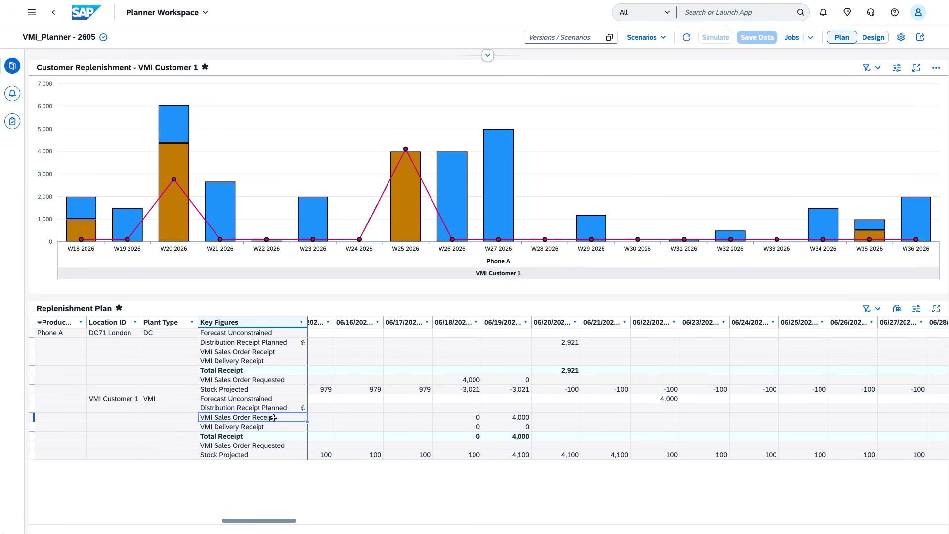
pyautogui.click(32, 399)
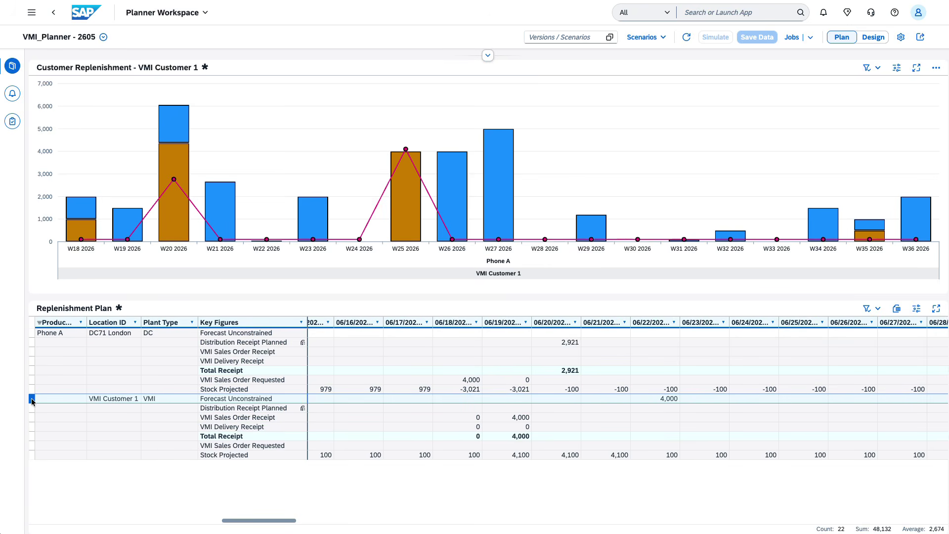